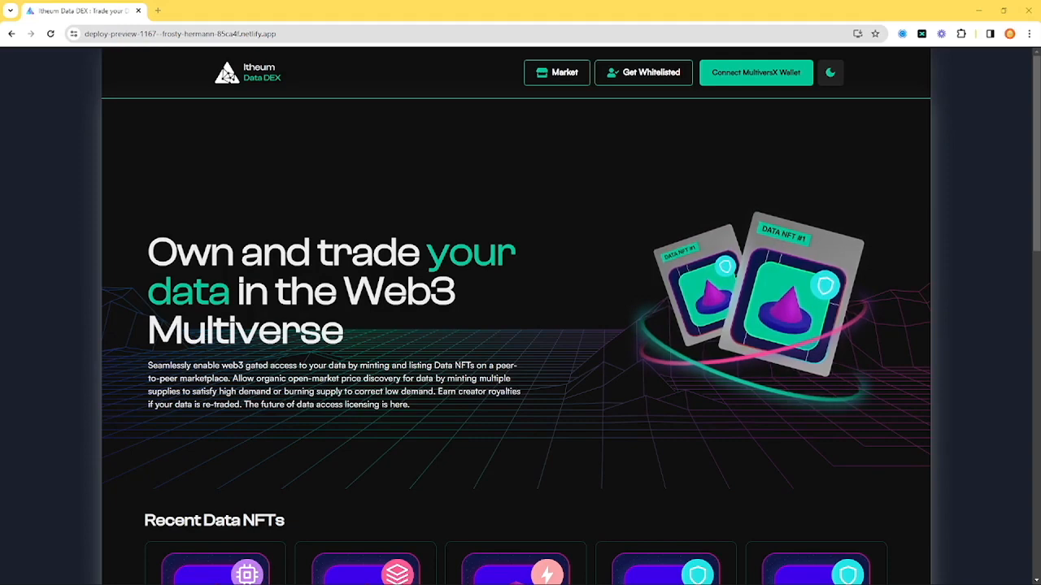
Connect the Wallet Elf account to the Data DEX through the MultiversX DeFi Wallet
click(755, 72)
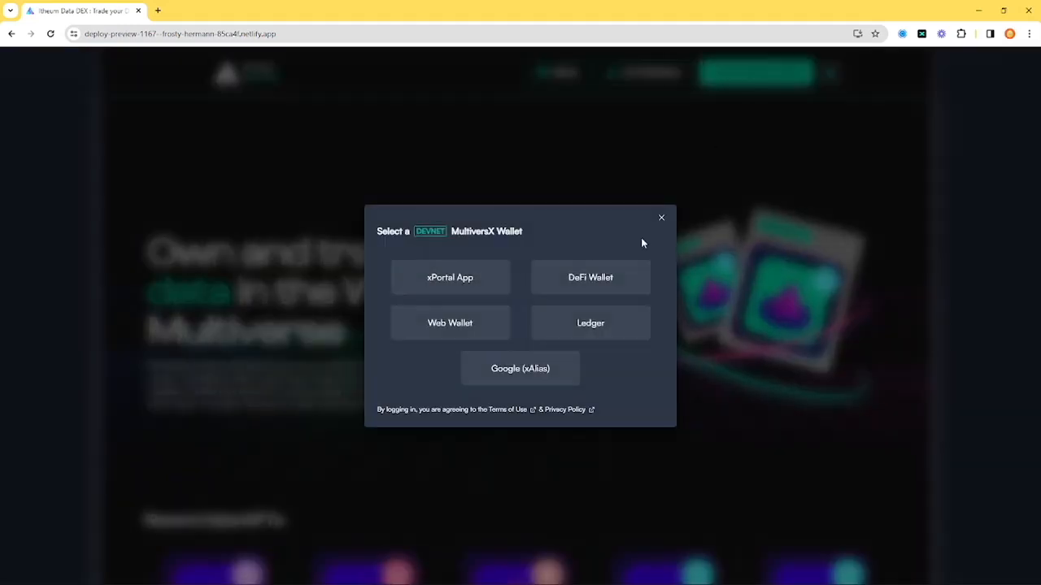
click(622, 281)
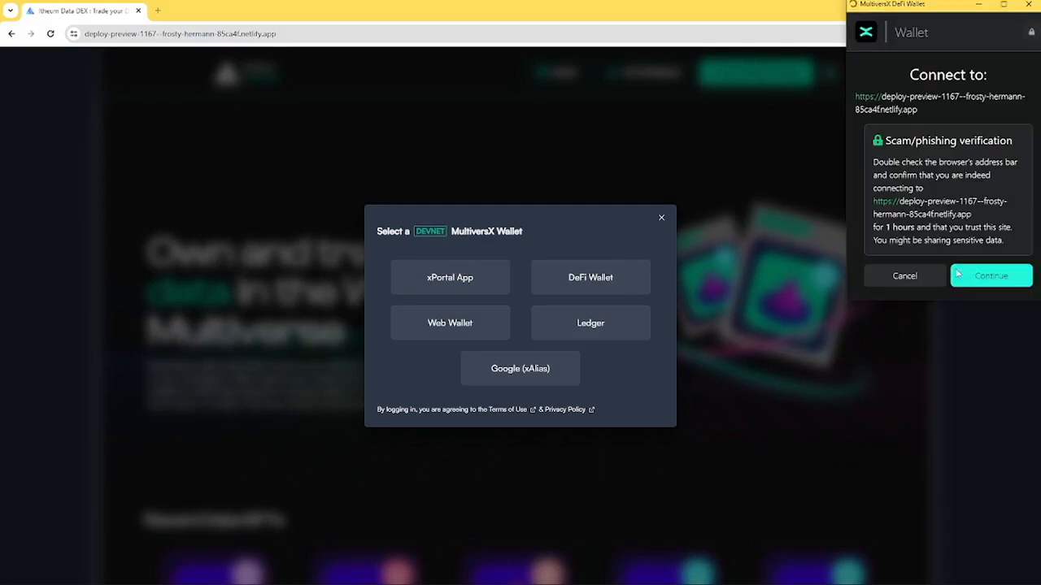
click(991, 277)
scroll(993, 276, down, 3)
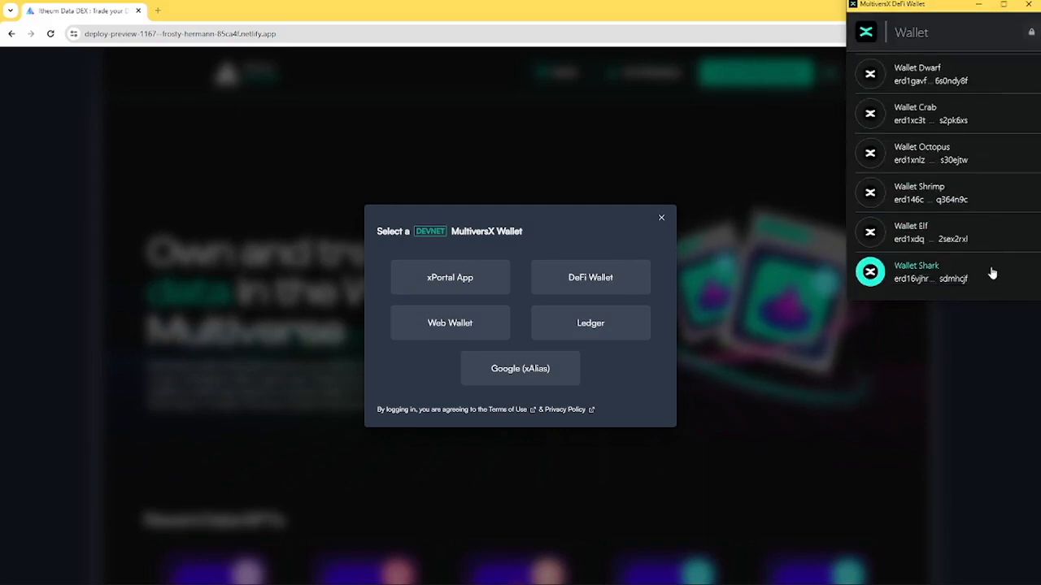
click(988, 243)
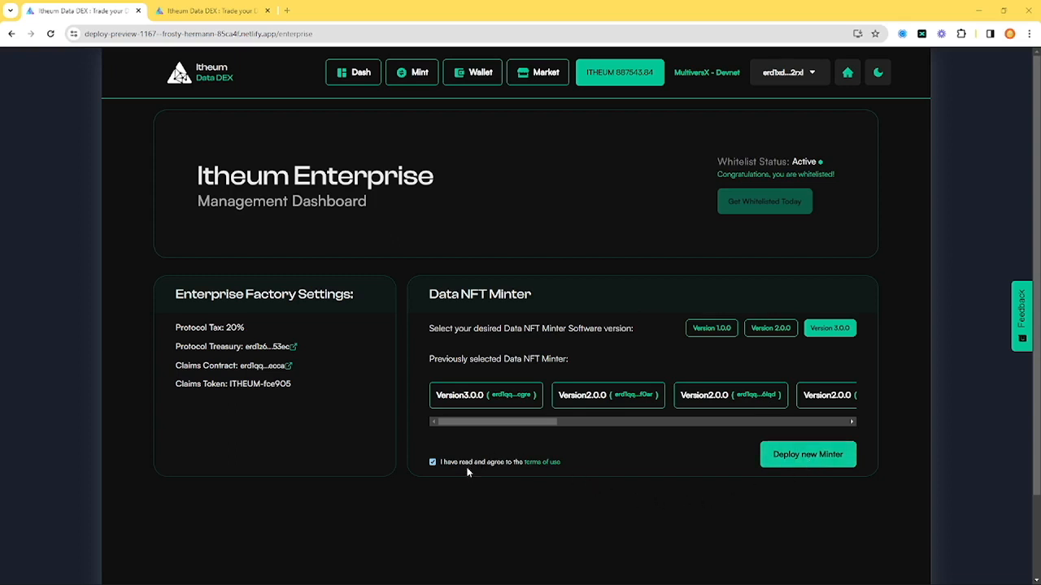
Deploy a new Version 3.0.0 Data NFT minter, approve the wallet transaction, and open the first Version 3.0.0 minter in the list
click(813, 460)
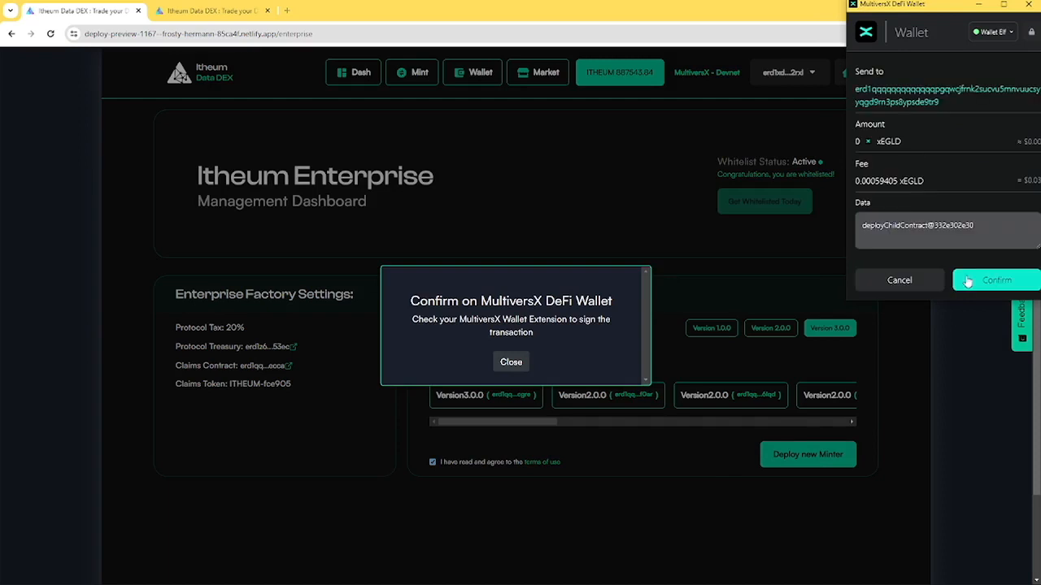
click(993, 281)
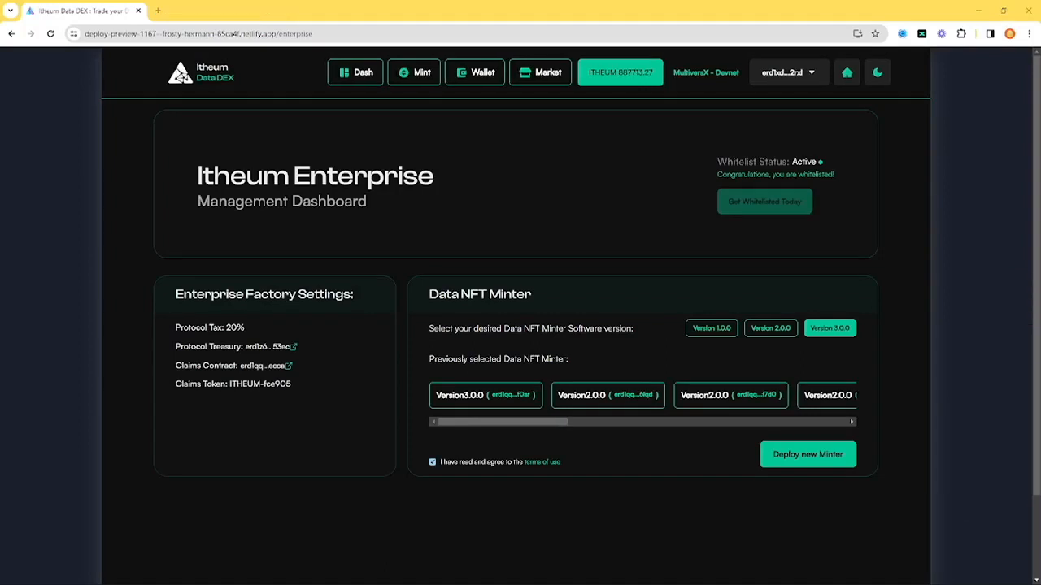
click(487, 398)
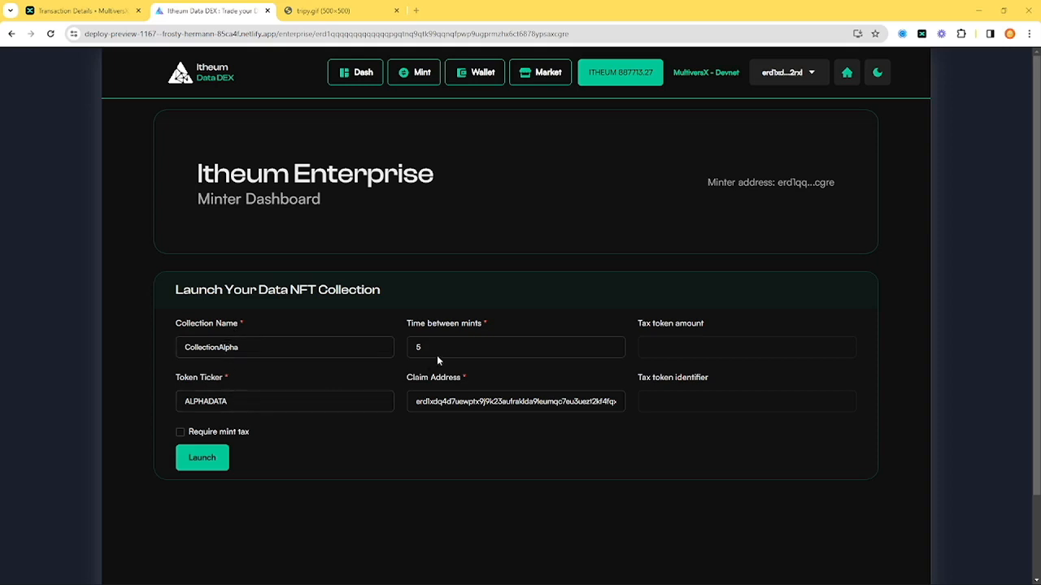
Launch the CollectionAlpha Data NFT collection with ticker ALPHADATA, a time between mints of 5 and no mint tax
drag(439, 349, 408, 347)
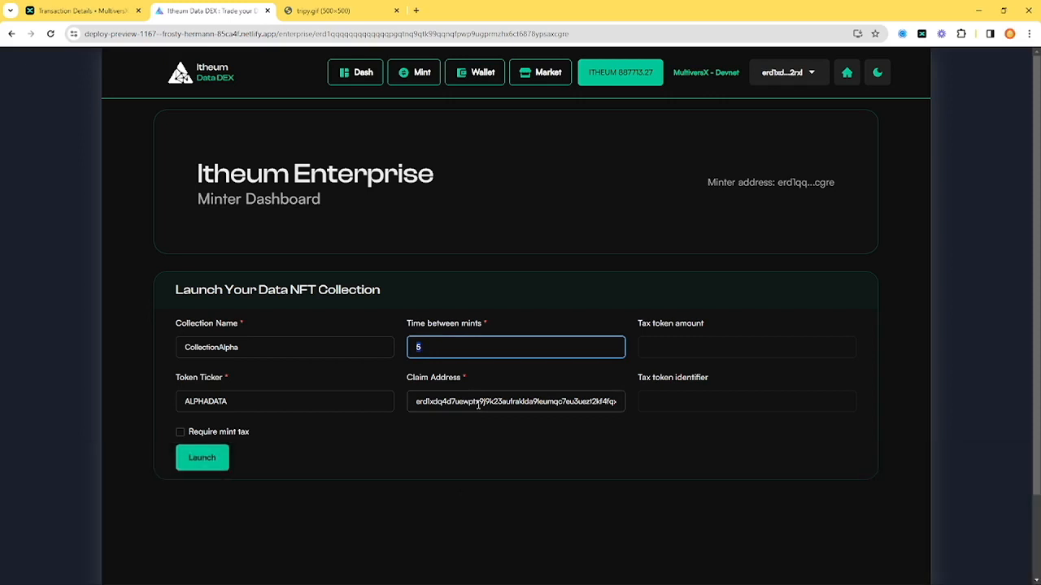
click(649, 327)
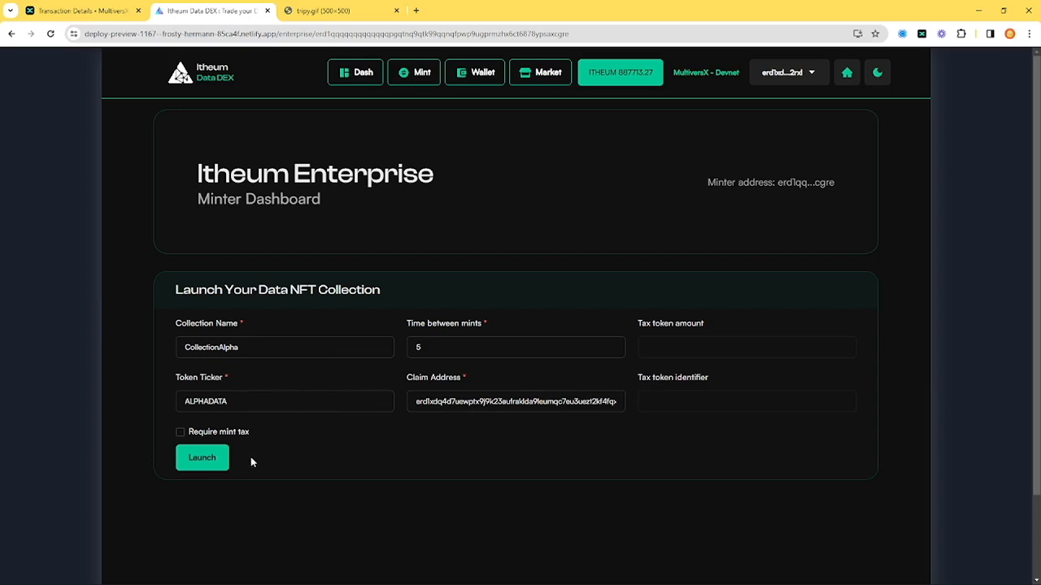
click(210, 461)
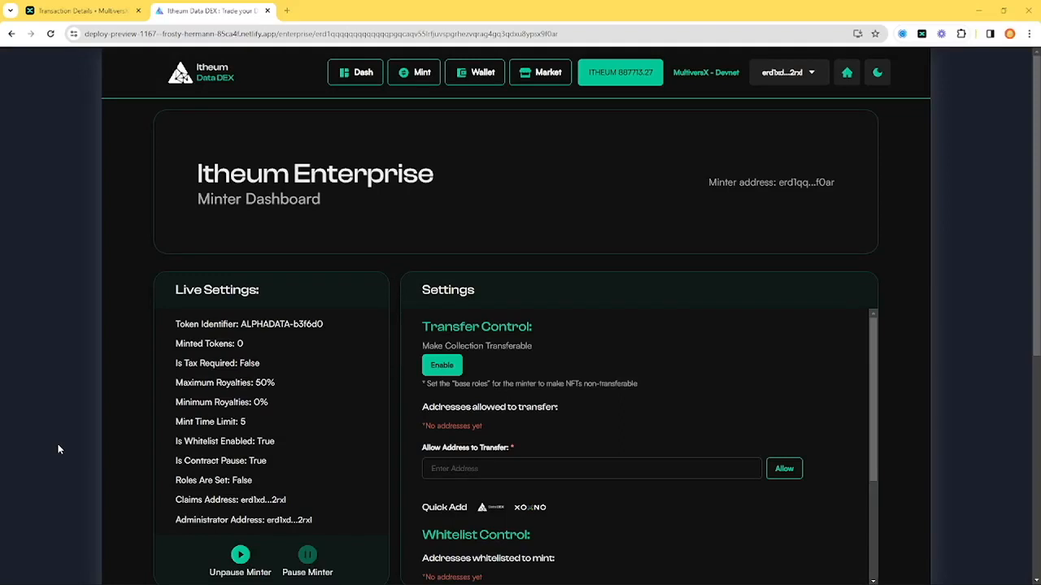
Unpause the ALPHADATA collection's minter and approve the transaction in the wallet
scroll(44, 454, down, 1)
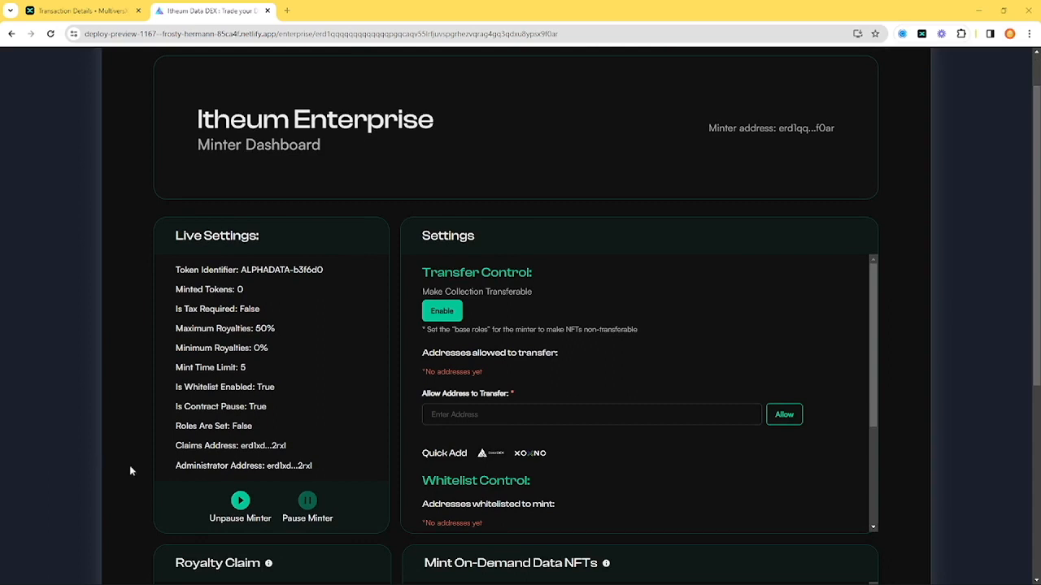
click(240, 501)
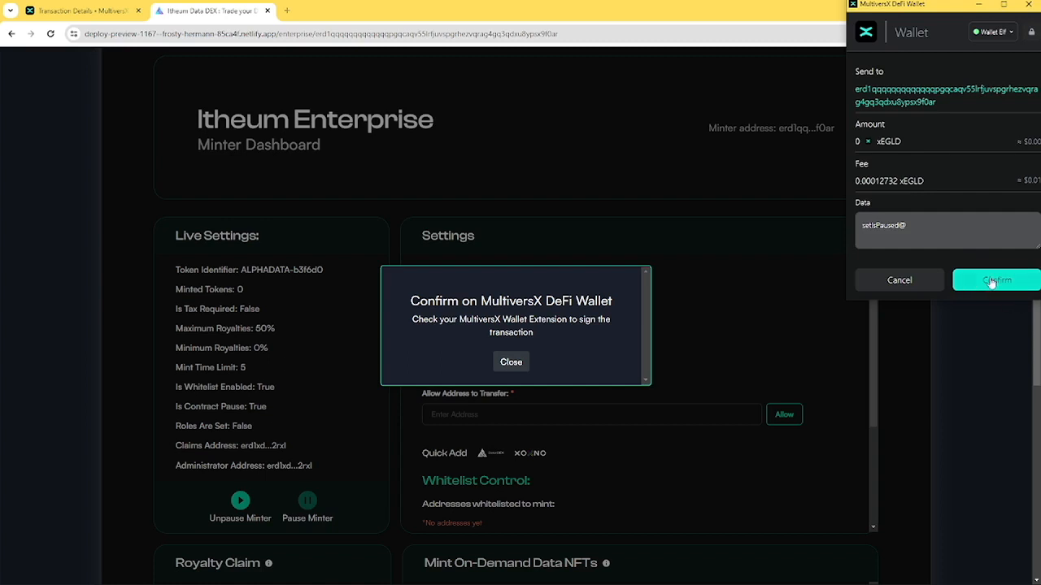
click(993, 281)
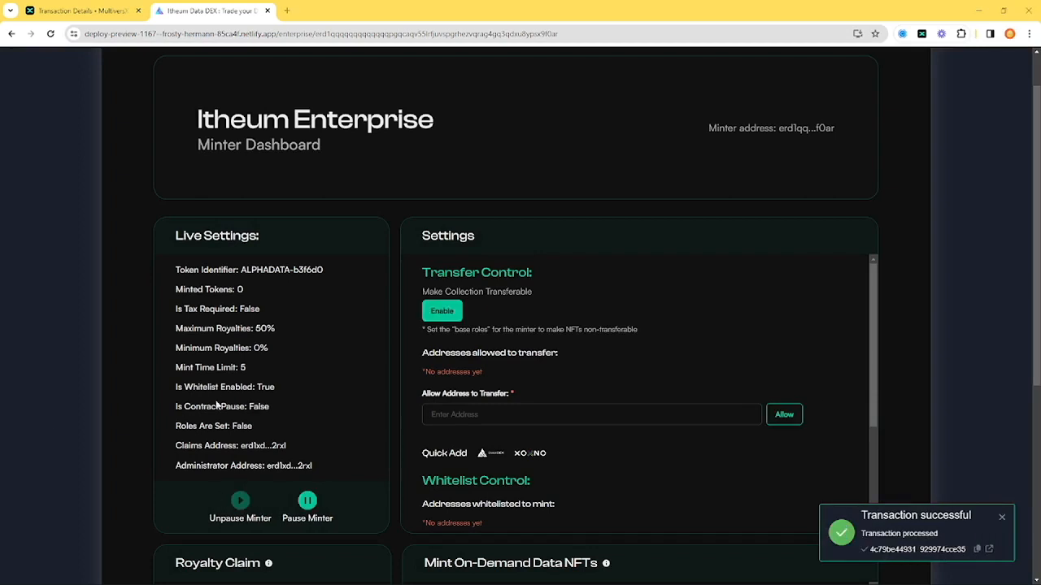
Enable transfer control for the collection and allow the saved wallet address to transfer, approving both wallet transactions
click(443, 313)
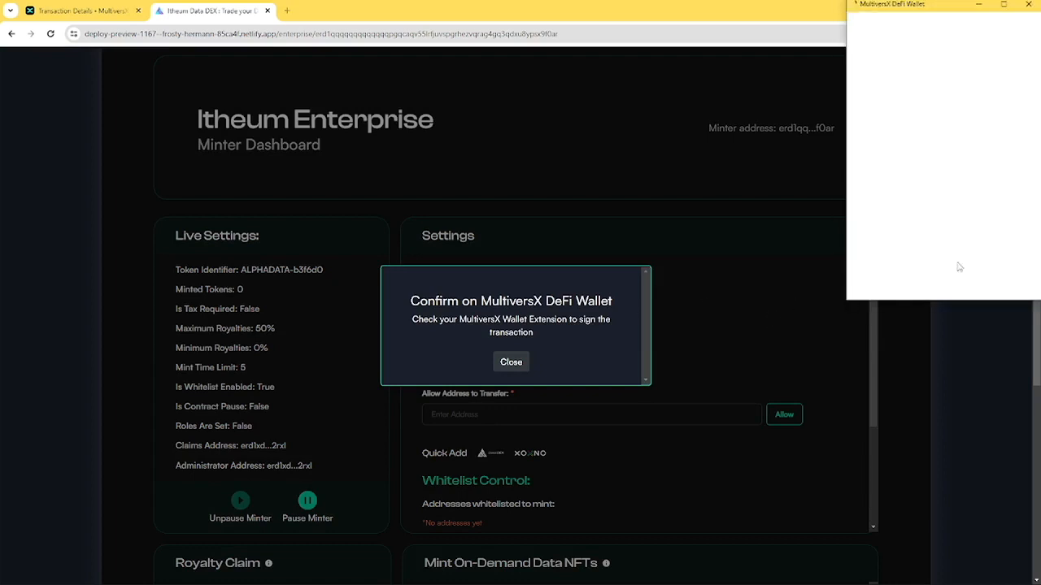
click(987, 279)
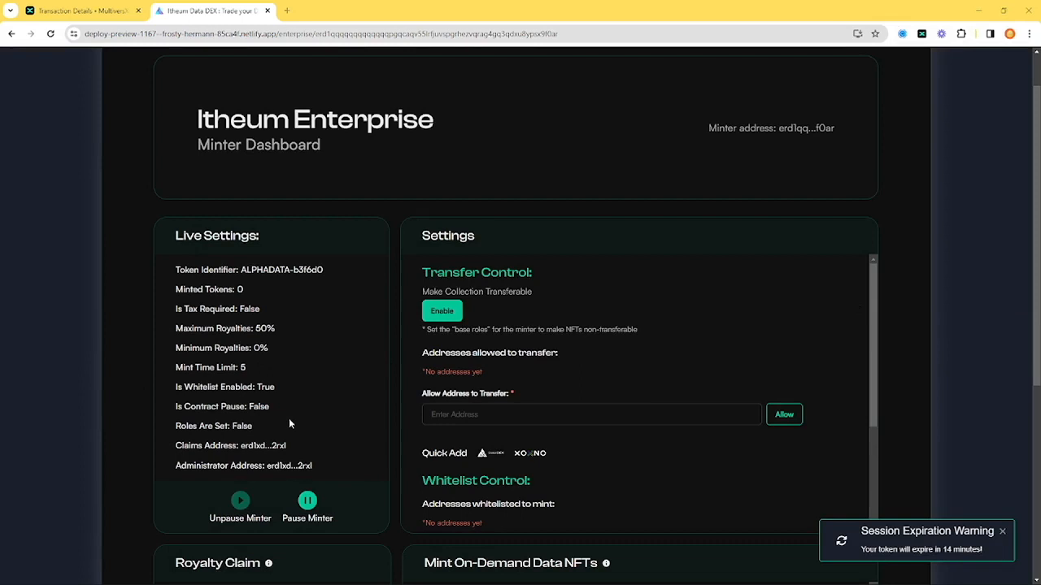
click(445, 412)
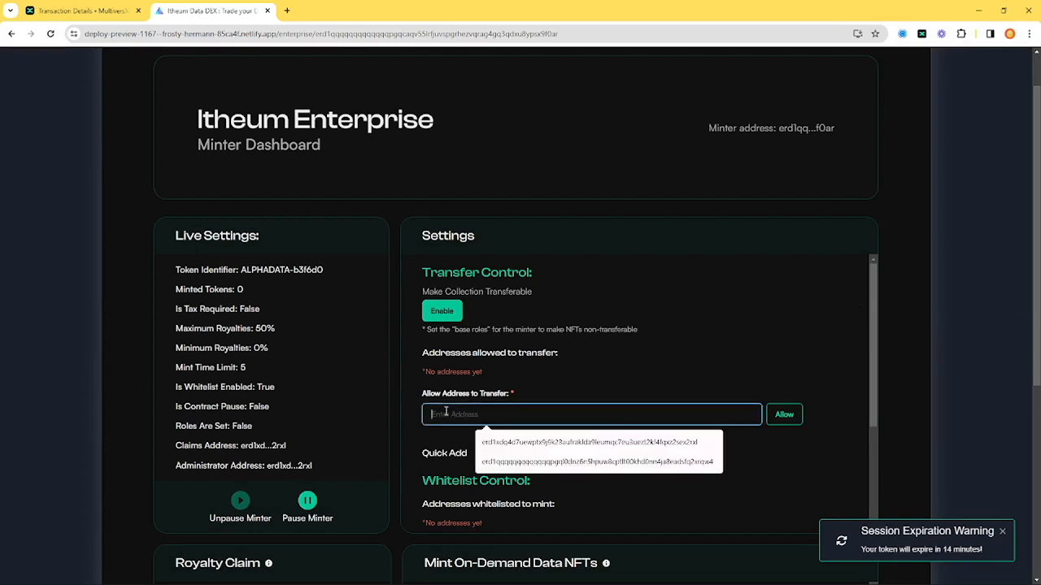
click(569, 439)
click(783, 419)
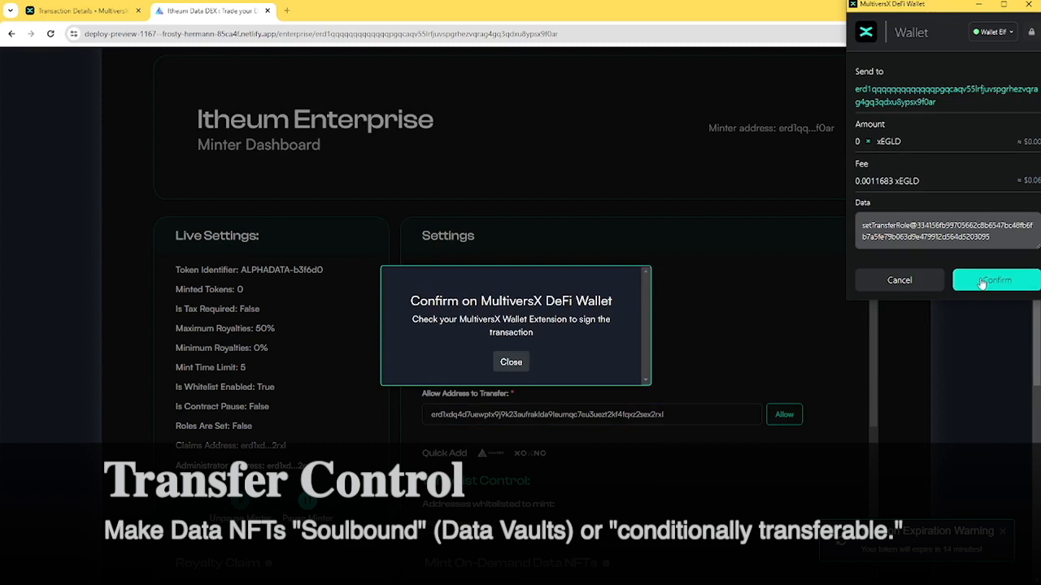
click(982, 281)
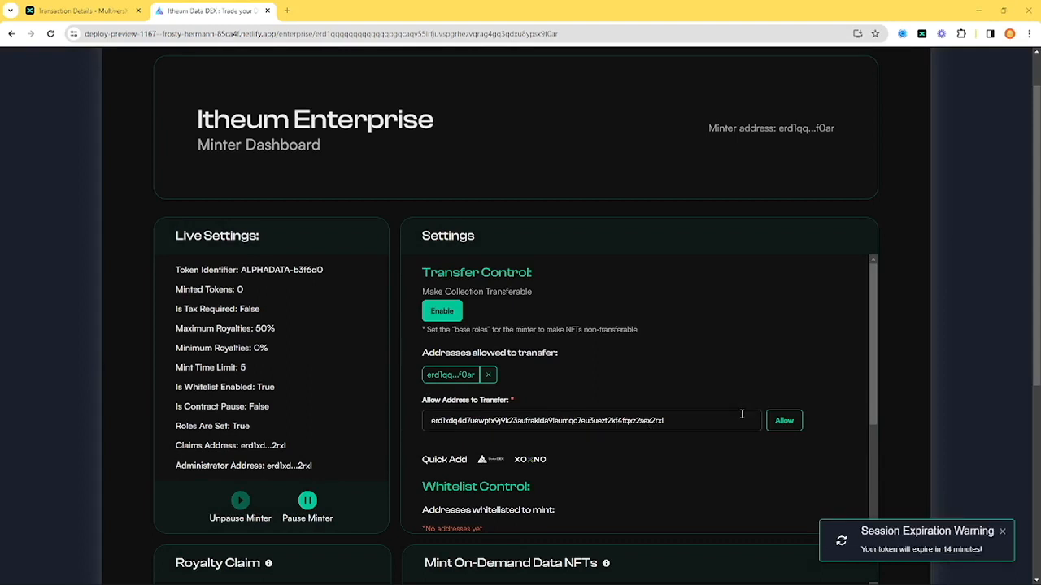
Add the same wallet address to the minting whitelist and approve the transaction in the wallet
scroll(691, 460, down, 3)
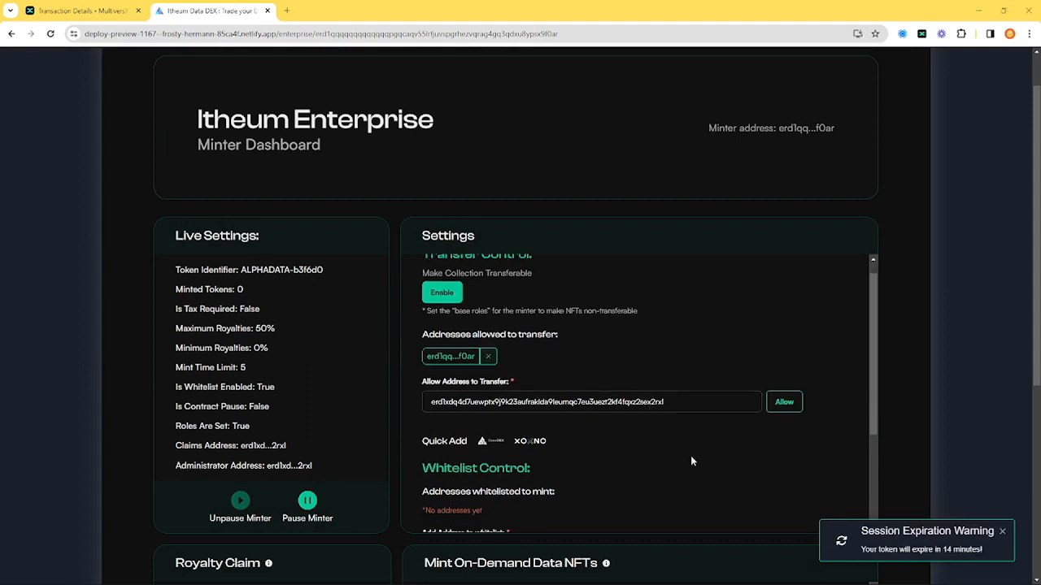
click(682, 456)
text(erd1xdq4d7uewptx9j9k23aufrakIda9leumqc7eu3uezt2kf4fqxz2sex2rxl)
click(820, 405)
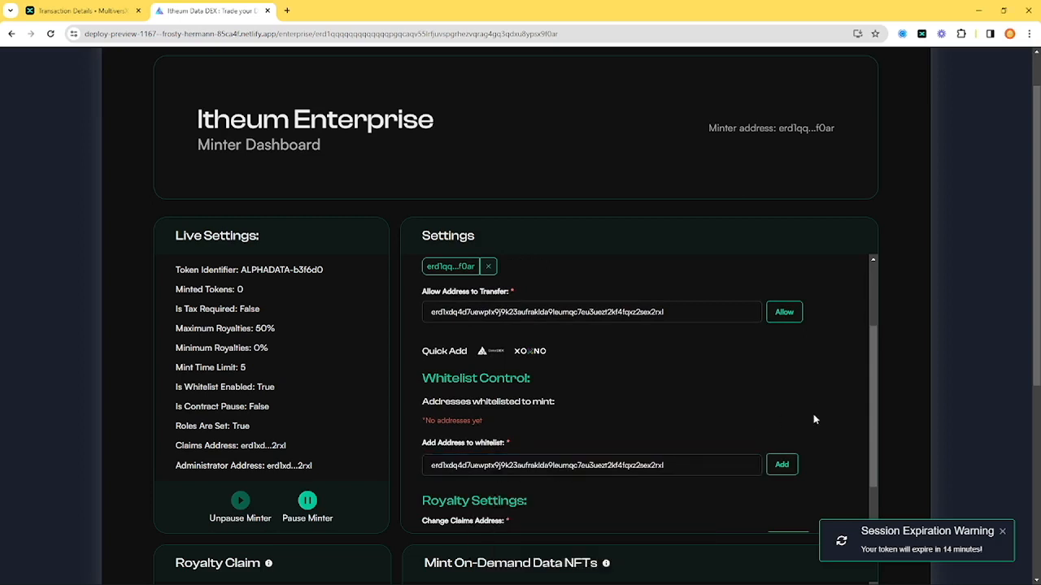
click(782, 466)
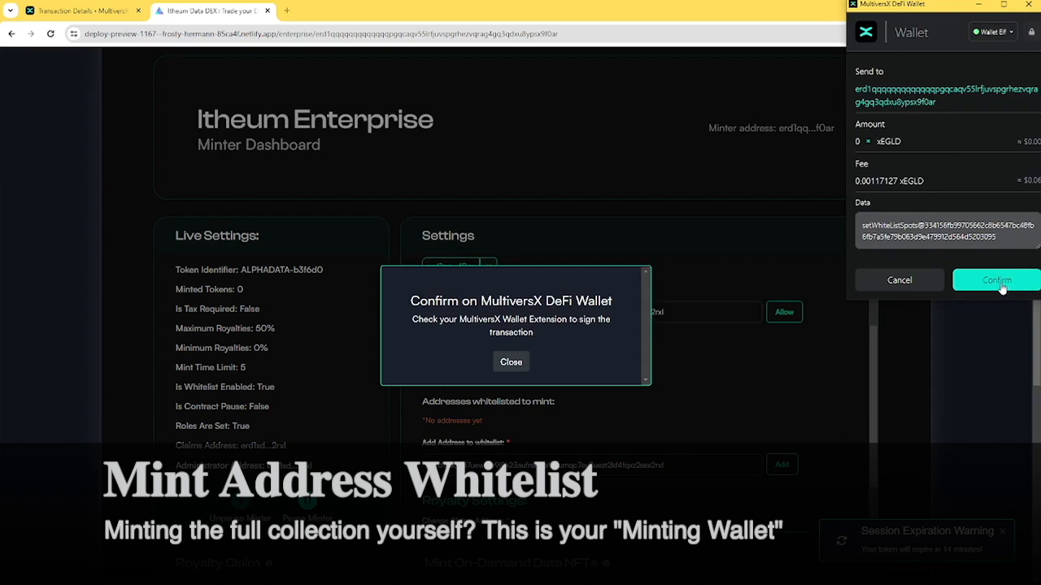
click(1000, 283)
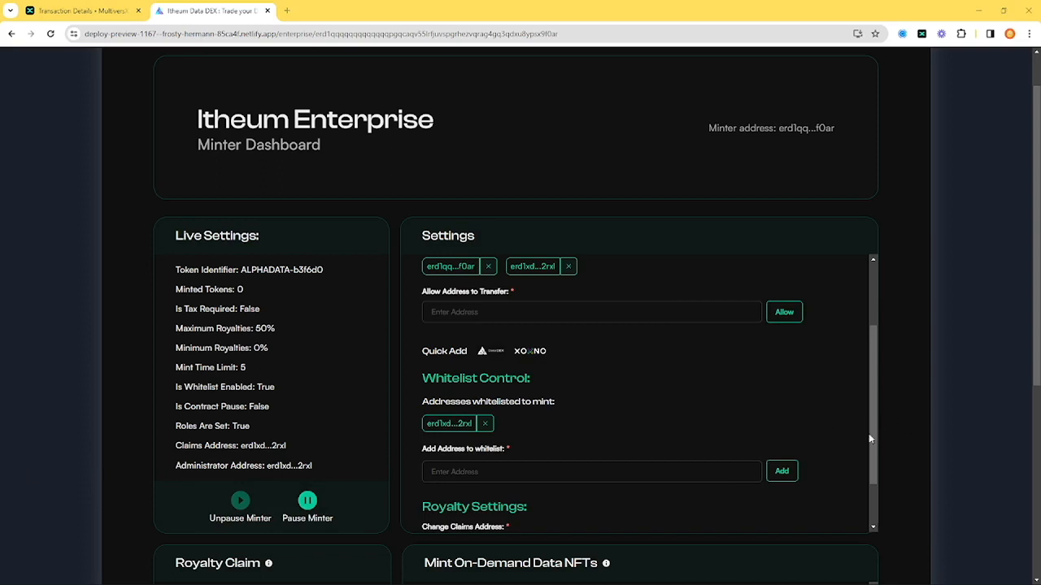
Review the royalty settings, the on-demand minting form and the collection's curation section on the minter dashboard
scroll(843, 465, down, 1)
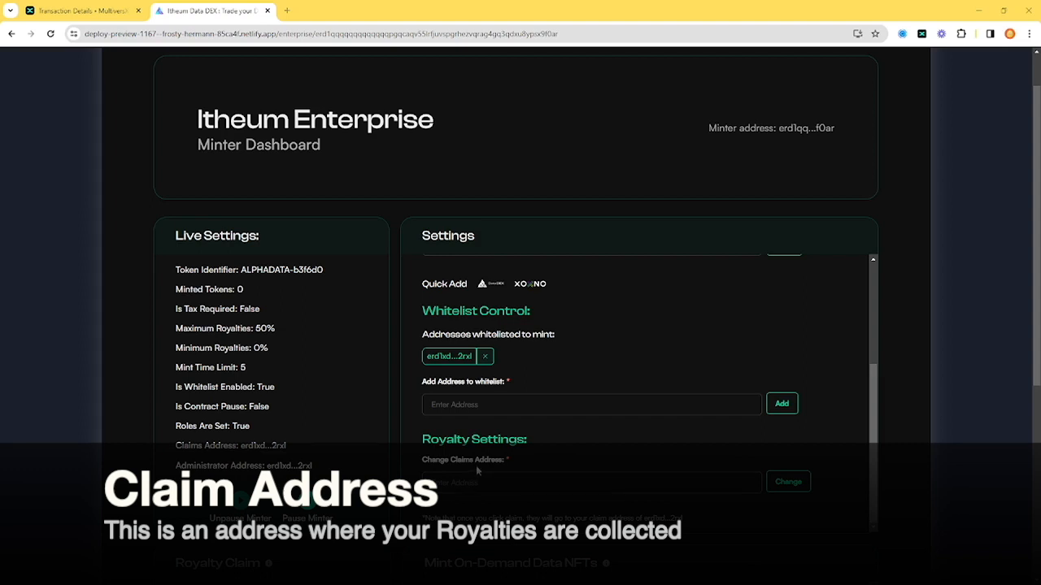
scroll(940, 482, down, 3)
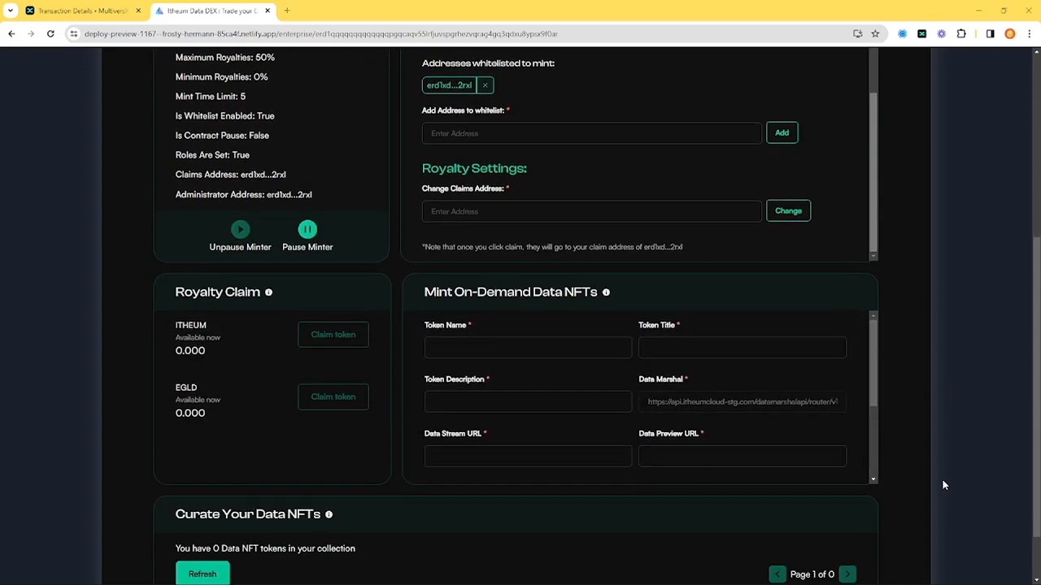
scroll(943, 485, down, 1)
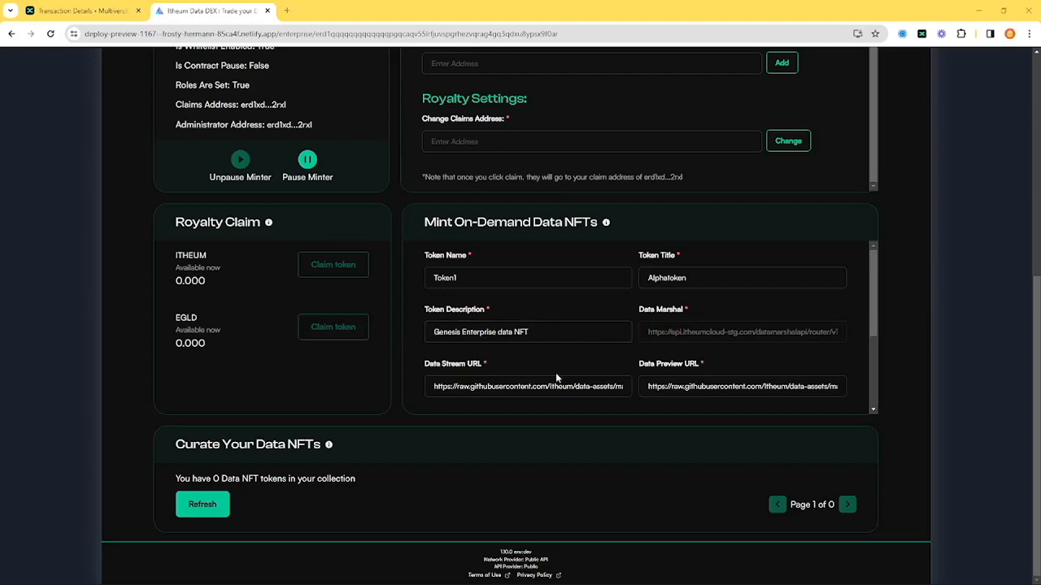
scroll(555, 379, down, 3)
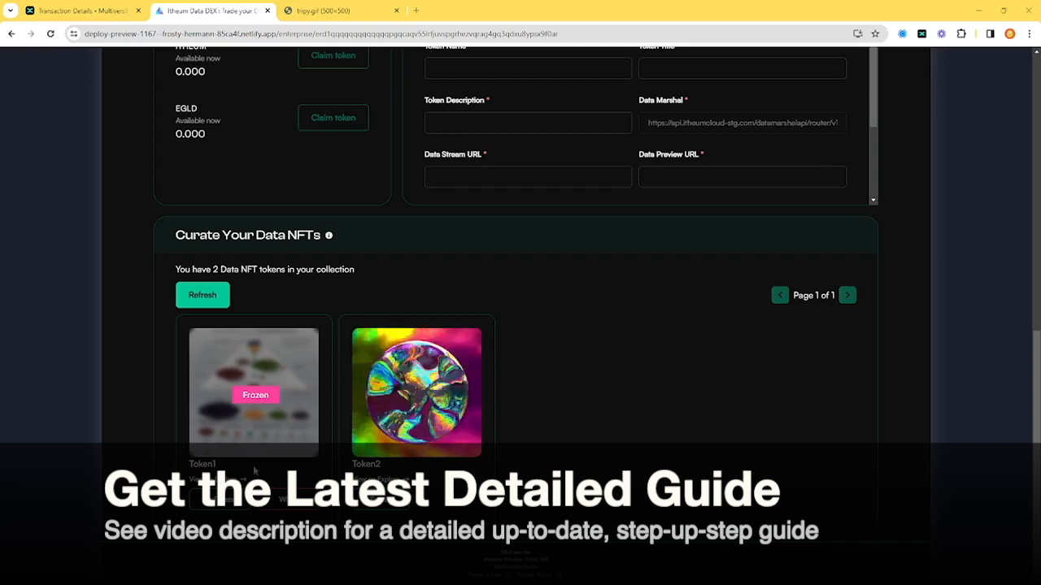
scroll(256, 470, up, 10)
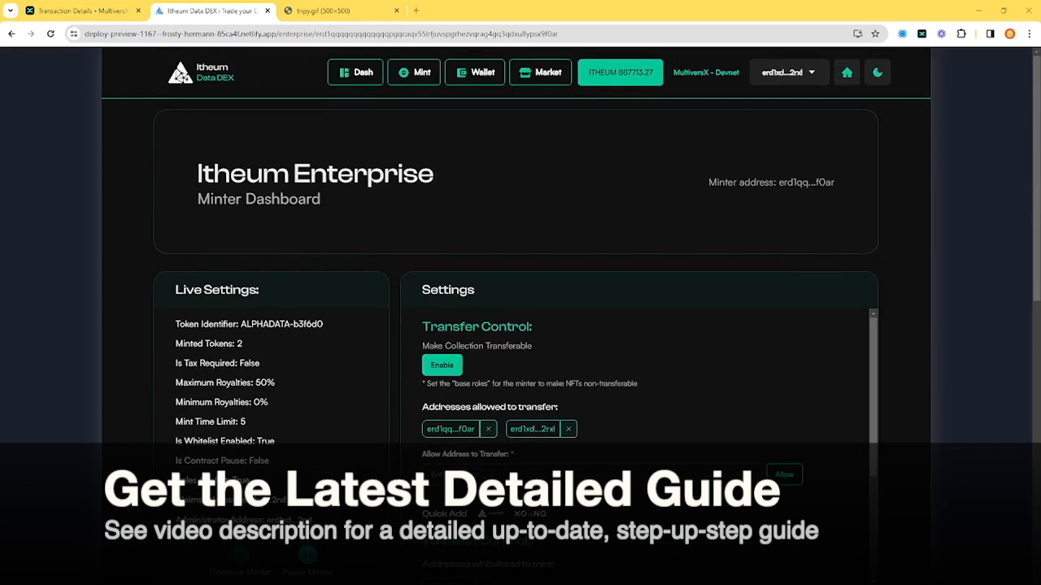